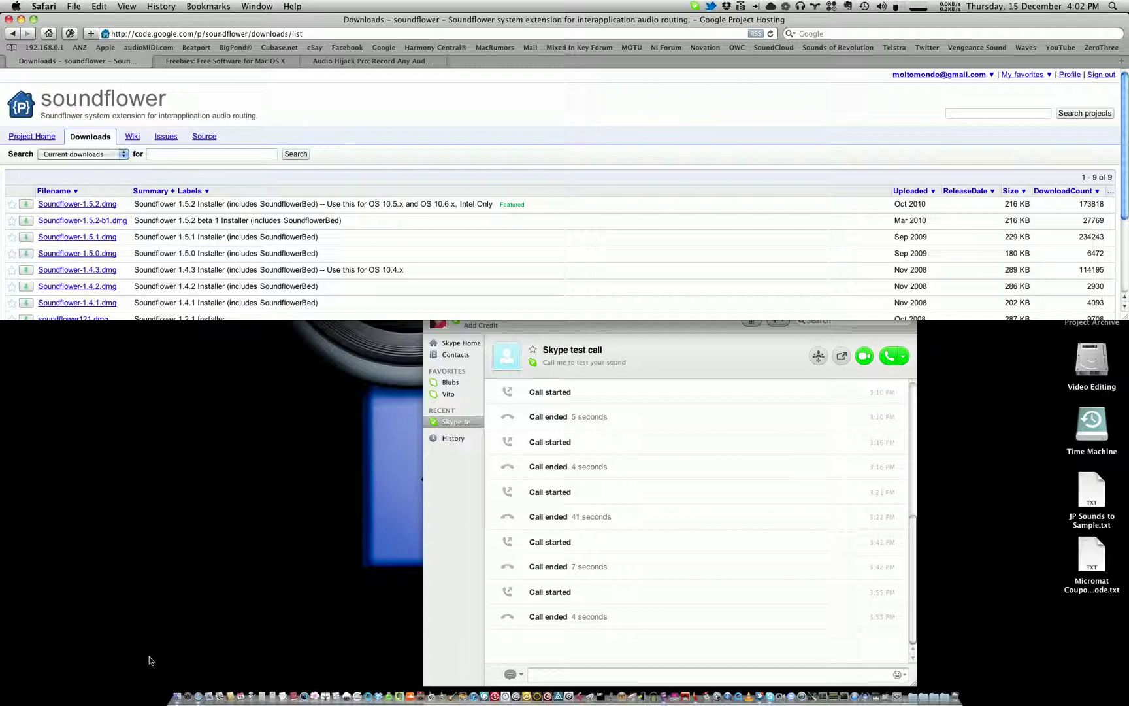
# Launch Audio MIDI Setup from the Utilities folder inside Applications.
pyautogui.click(177, 698)
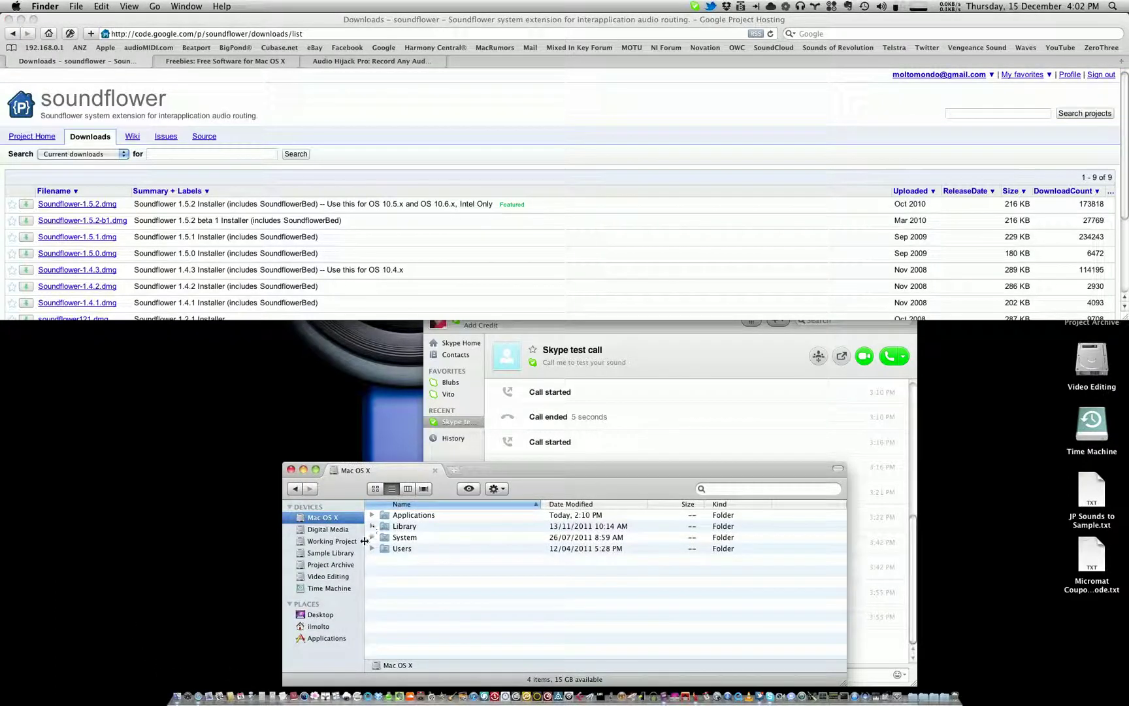
pyautogui.click(329, 639)
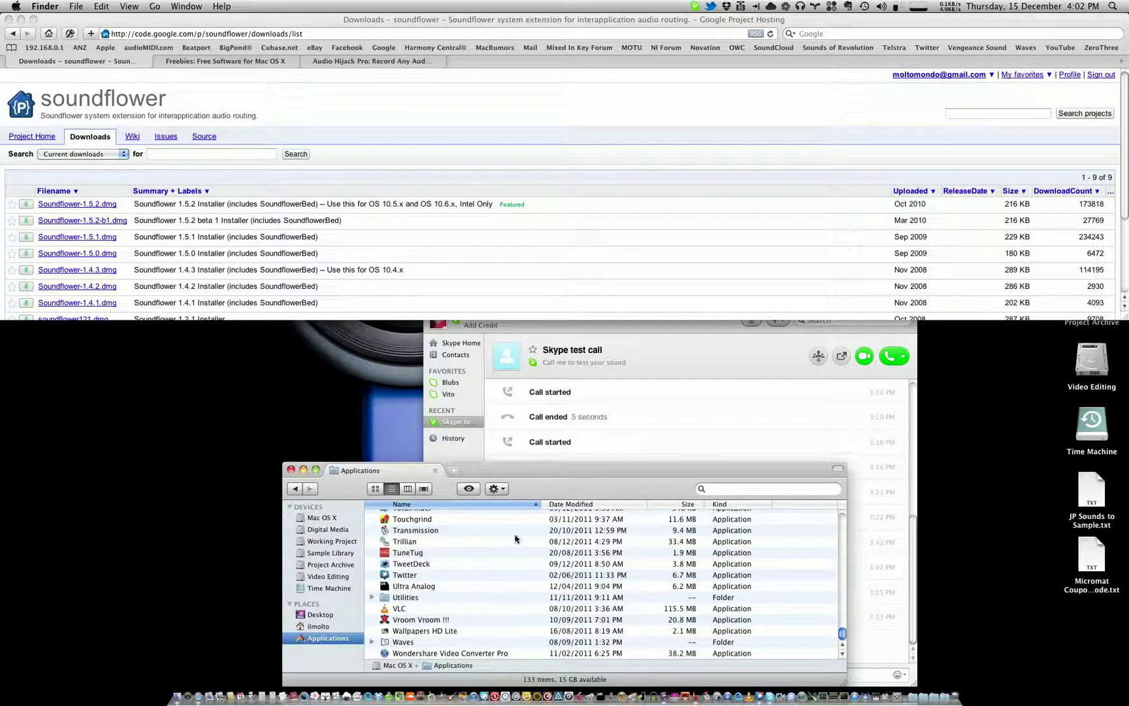
pyautogui.doubleClick(413, 598)
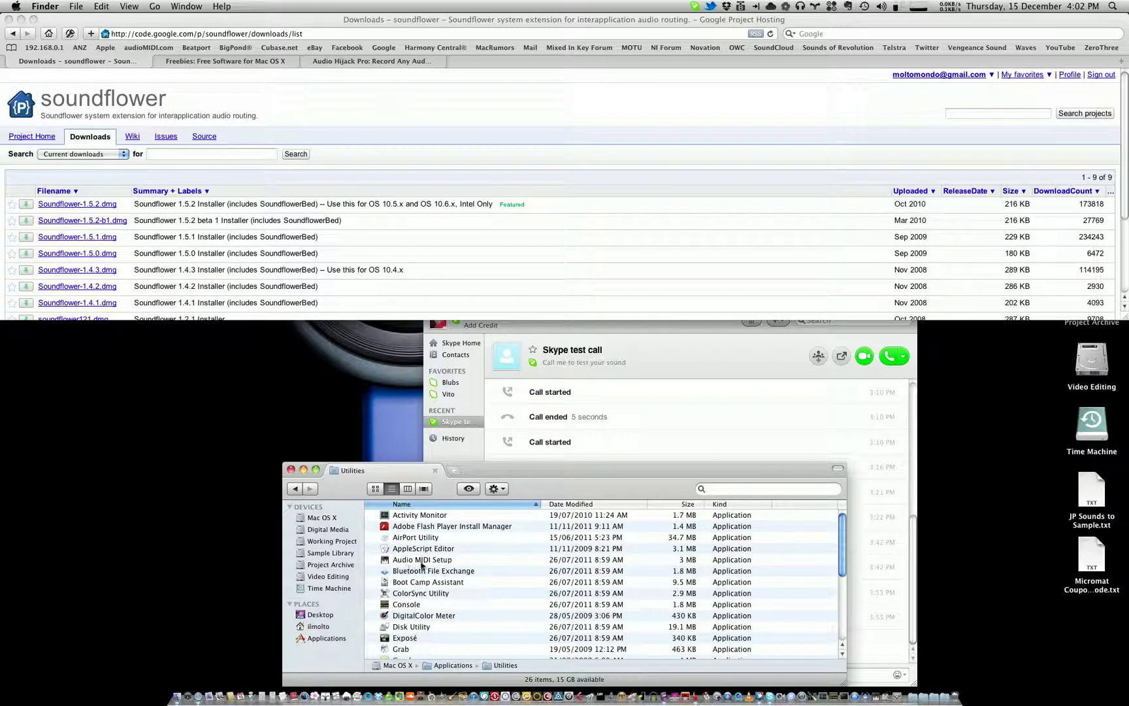
pyautogui.click(450, 561)
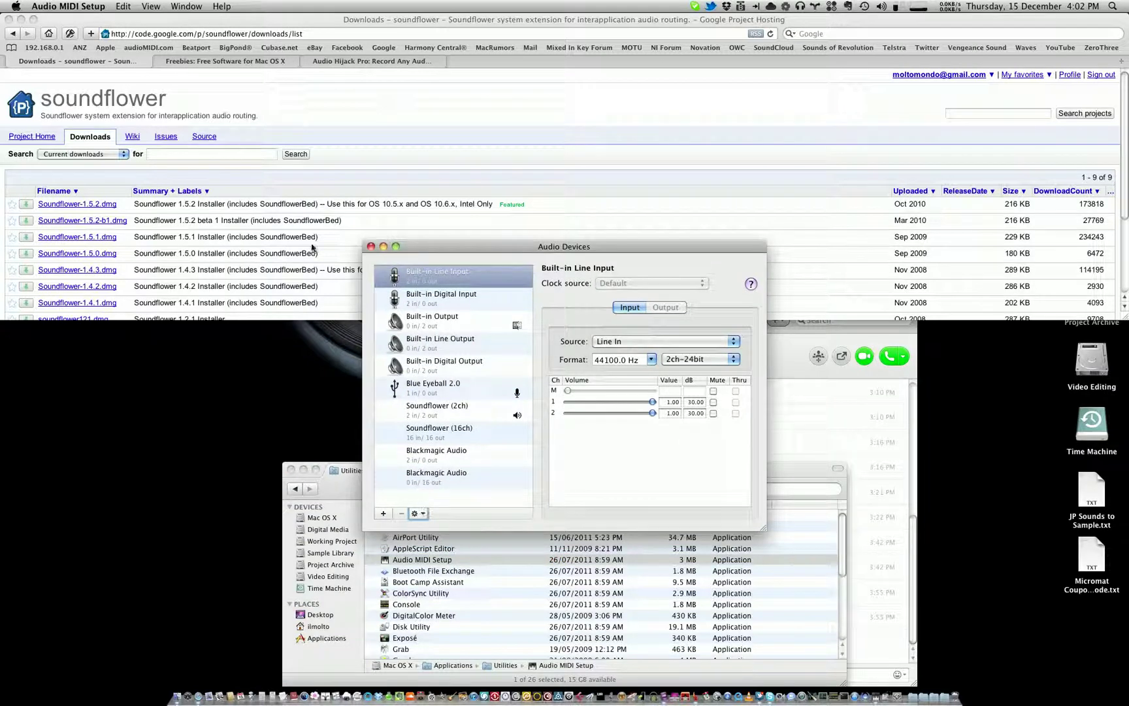
# Hide the Audio Devices window and show it again.
pyautogui.click(185, 6)
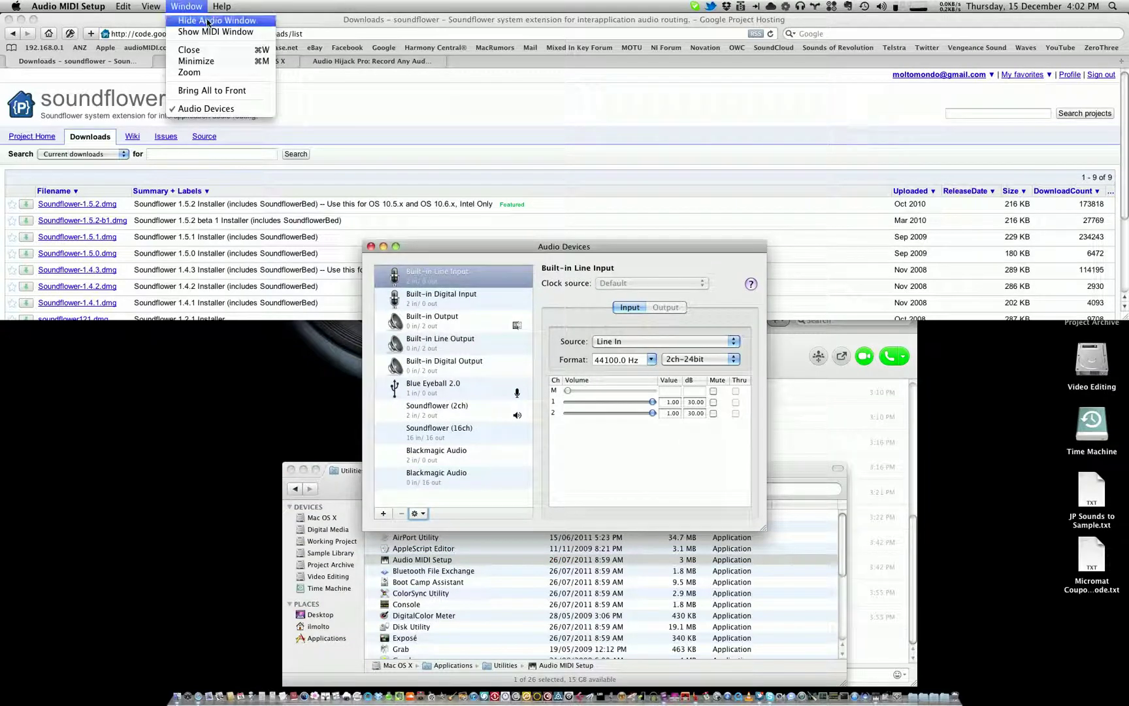
pyautogui.click(207, 22)
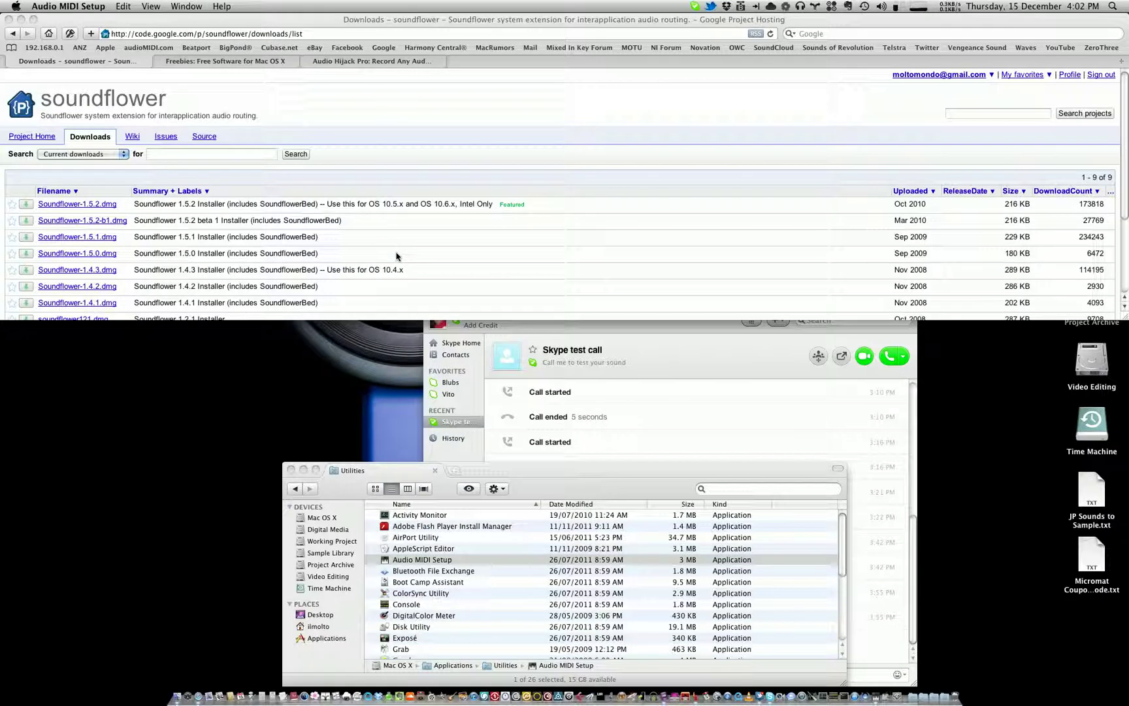
pyautogui.click(188, 5)
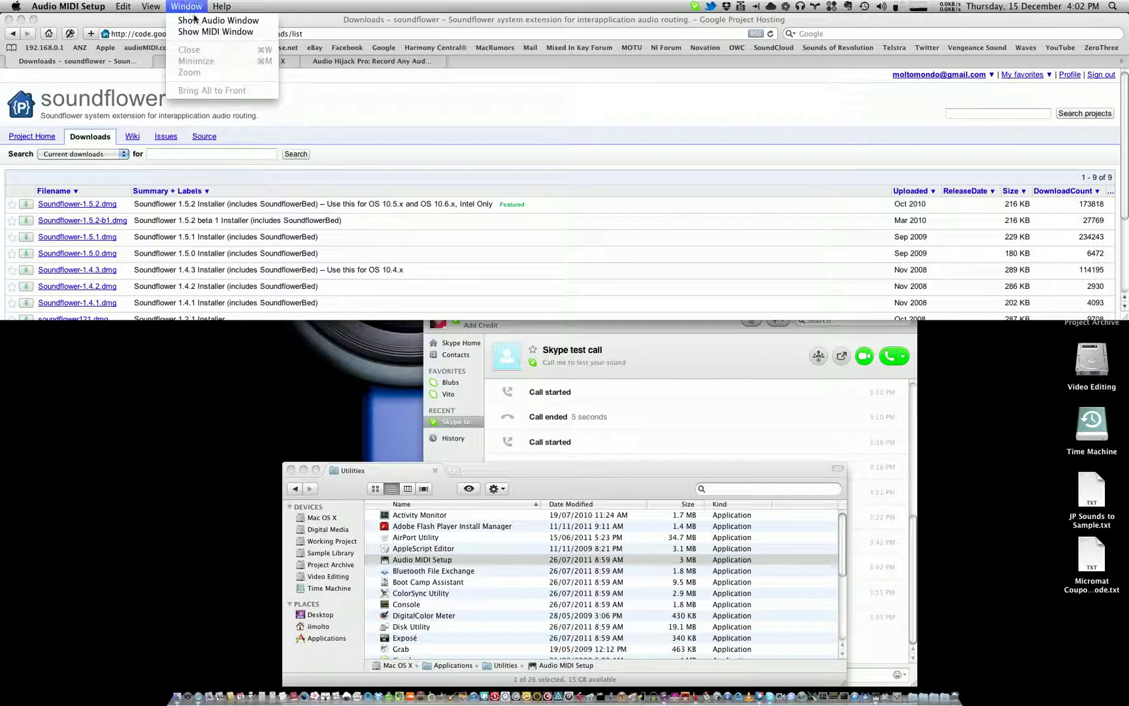
pyautogui.click(218, 20)
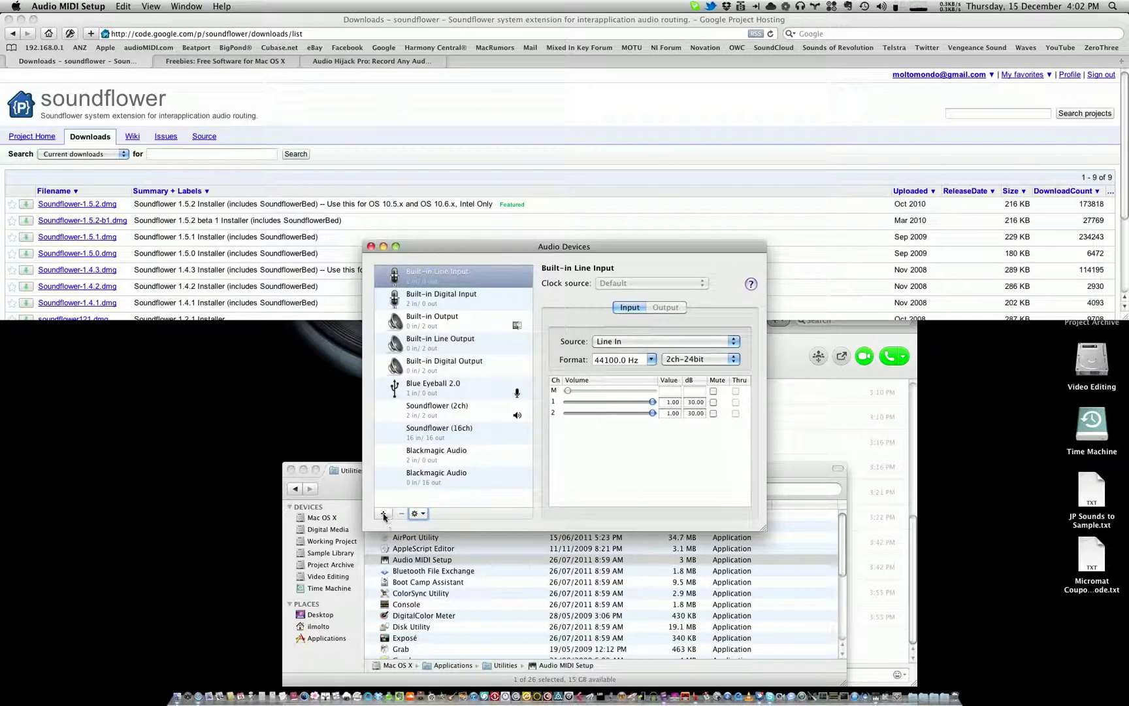
# Create an aggregate device that combines Blue Eyeball 2.0 and Soundflower (2ch), and quit Audio MIDI Setup.
pyautogui.click(382, 514)
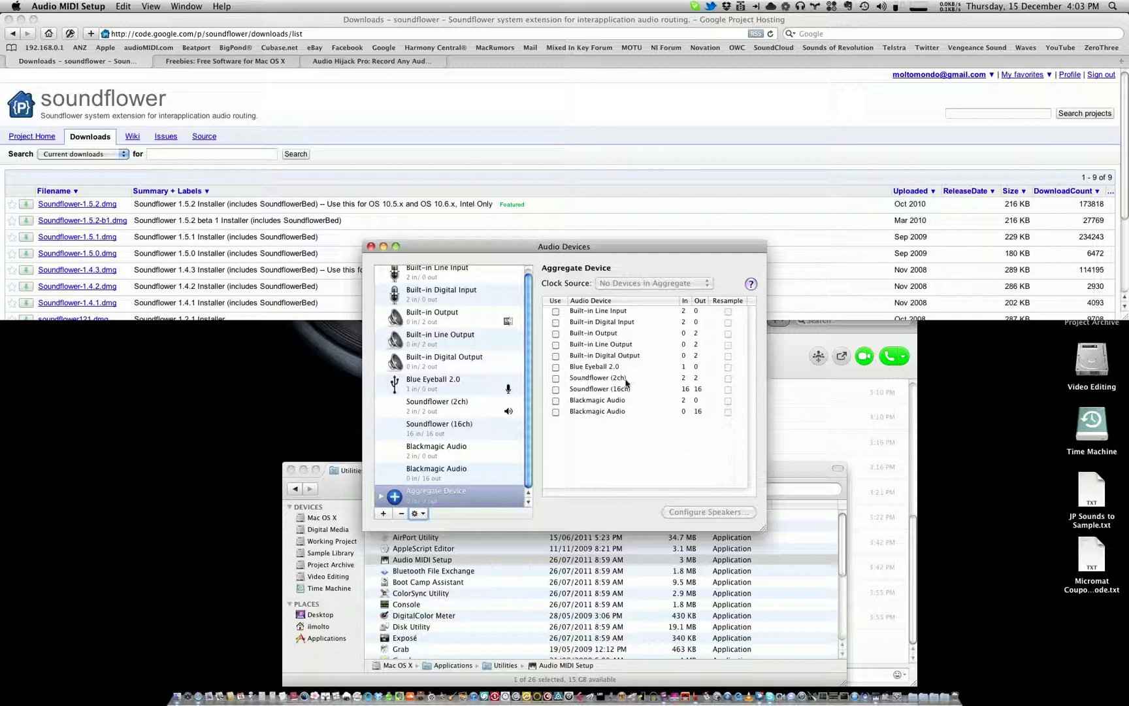
pyautogui.click(554, 367)
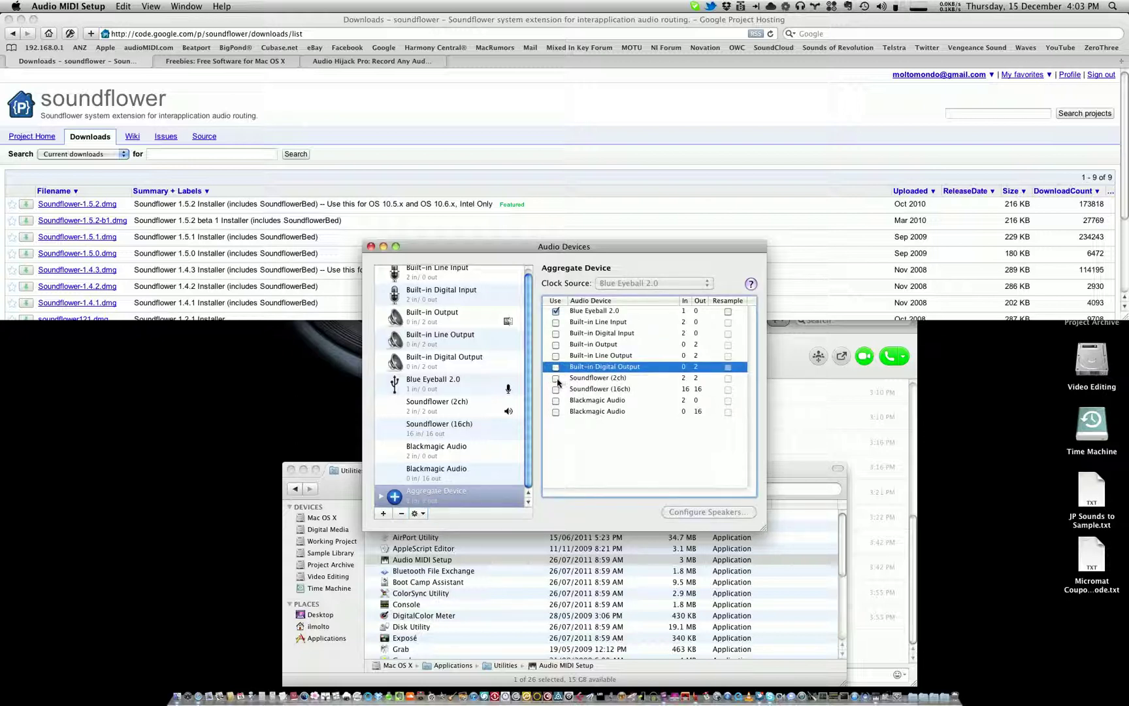
pyautogui.click(556, 379)
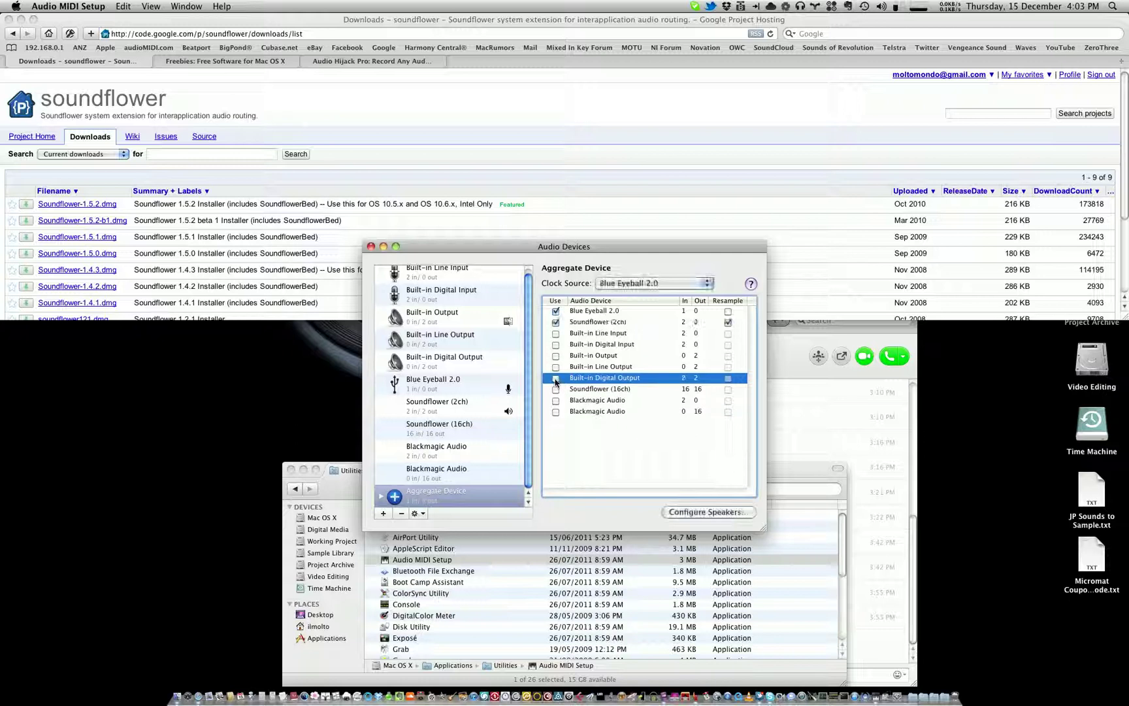
pyautogui.click(64, 5)
pyautogui.click(65, 115)
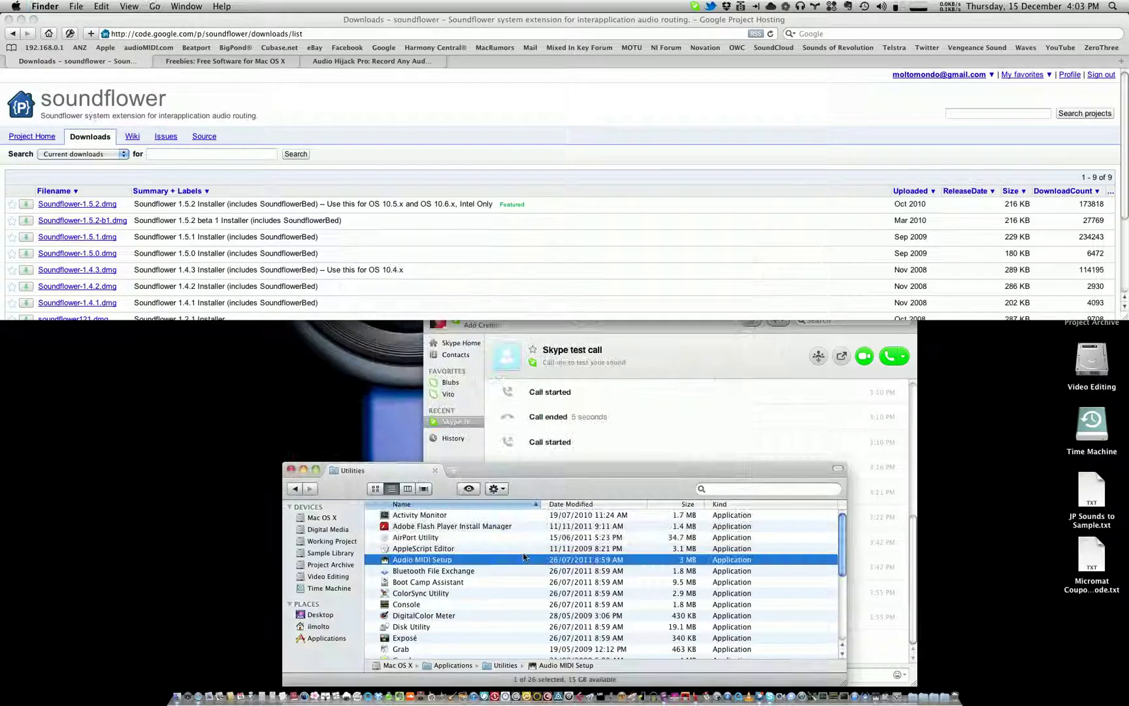
# Switch to Skype and choose Blue Eyeball 2.0 as microphone and Soundflower (2ch) as speakers in its audio/video preferences.
pyautogui.click(770, 697)
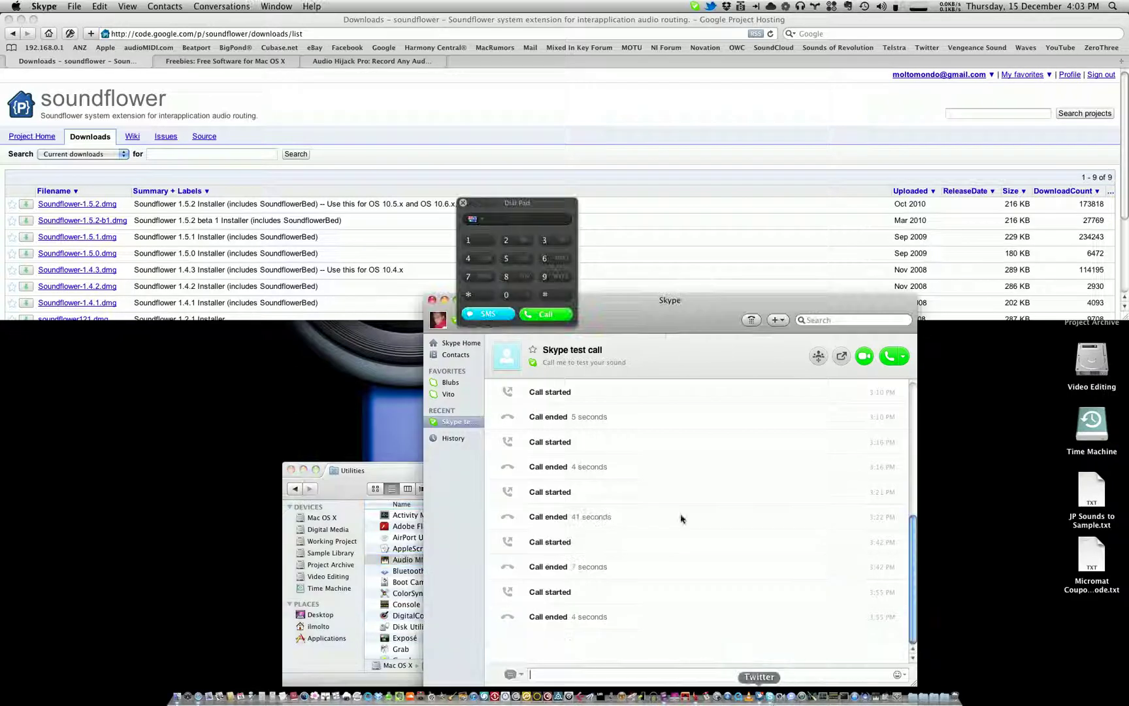
pyautogui.click(45, 6)
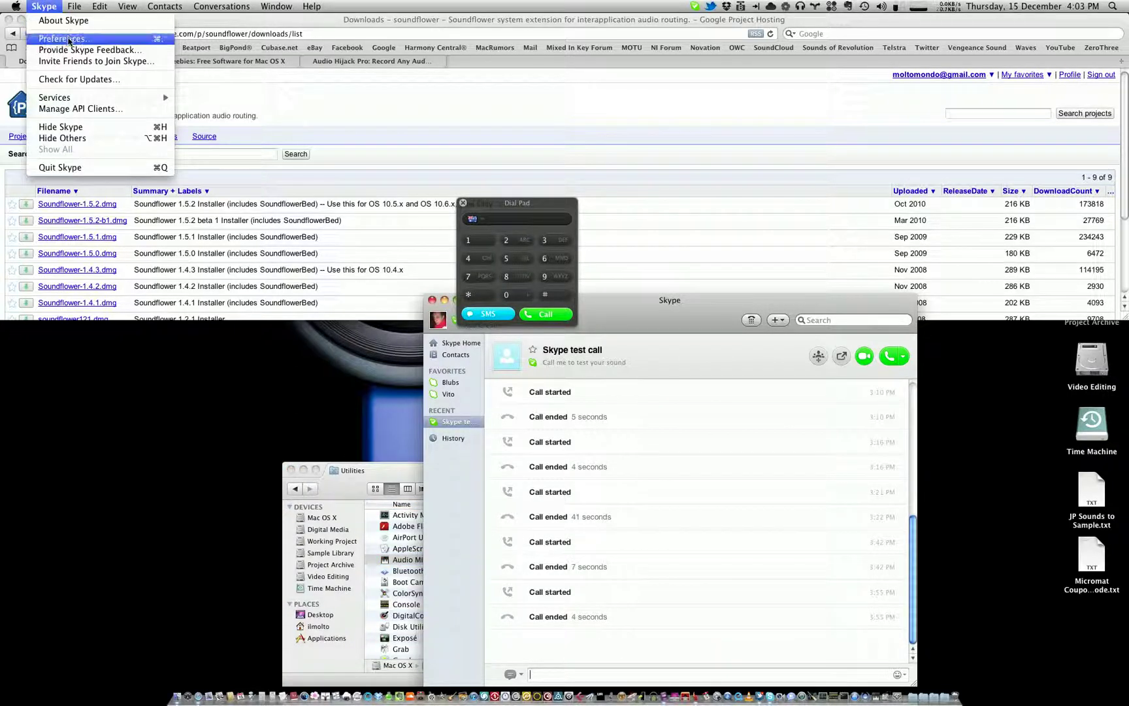
pyautogui.click(66, 39)
pyautogui.moveTo(670, 109); pyautogui.dragTo(862, 270)
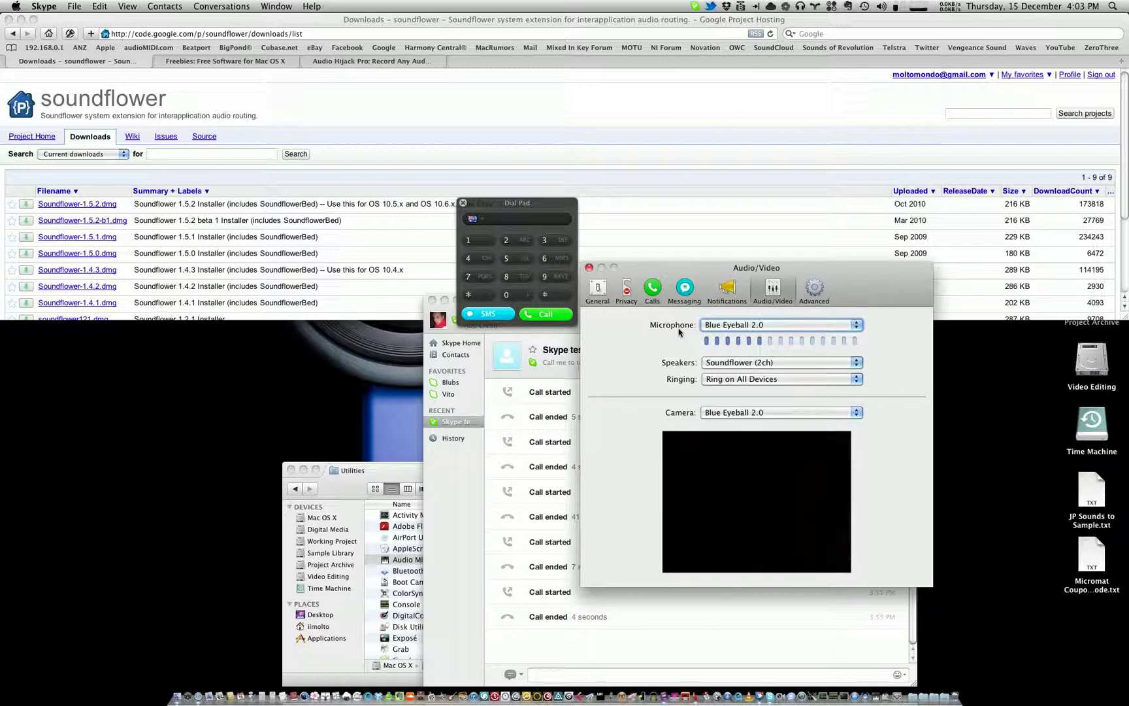
pyautogui.click(786, 330)
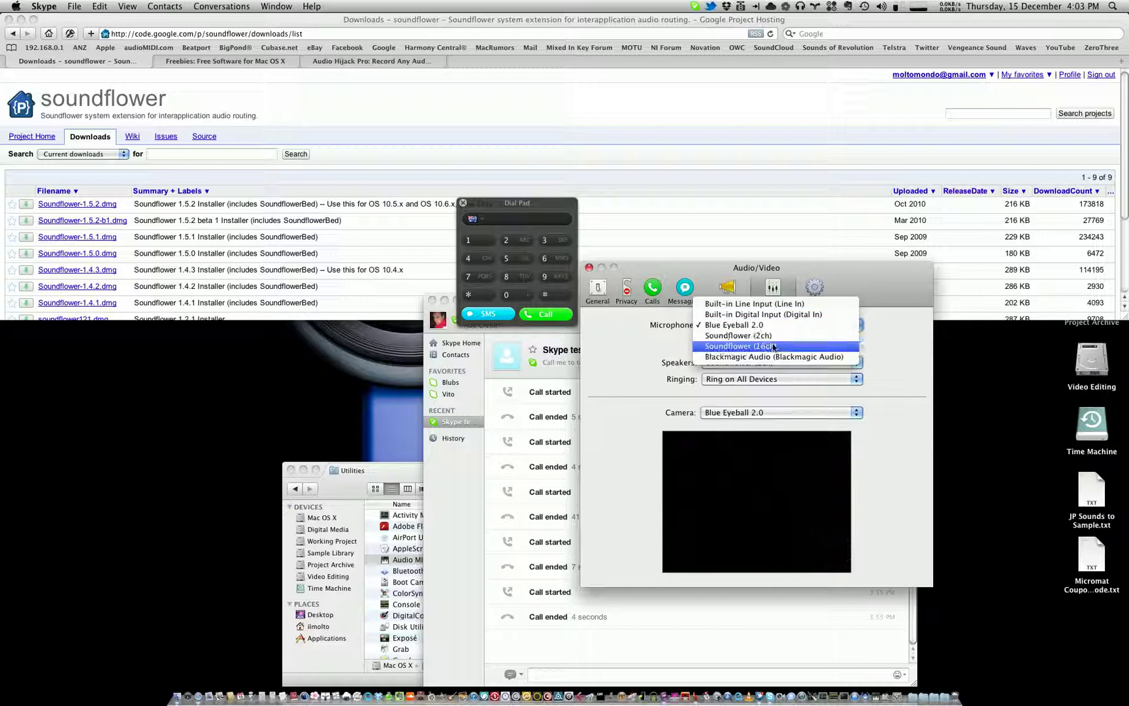
pyautogui.click(730, 325)
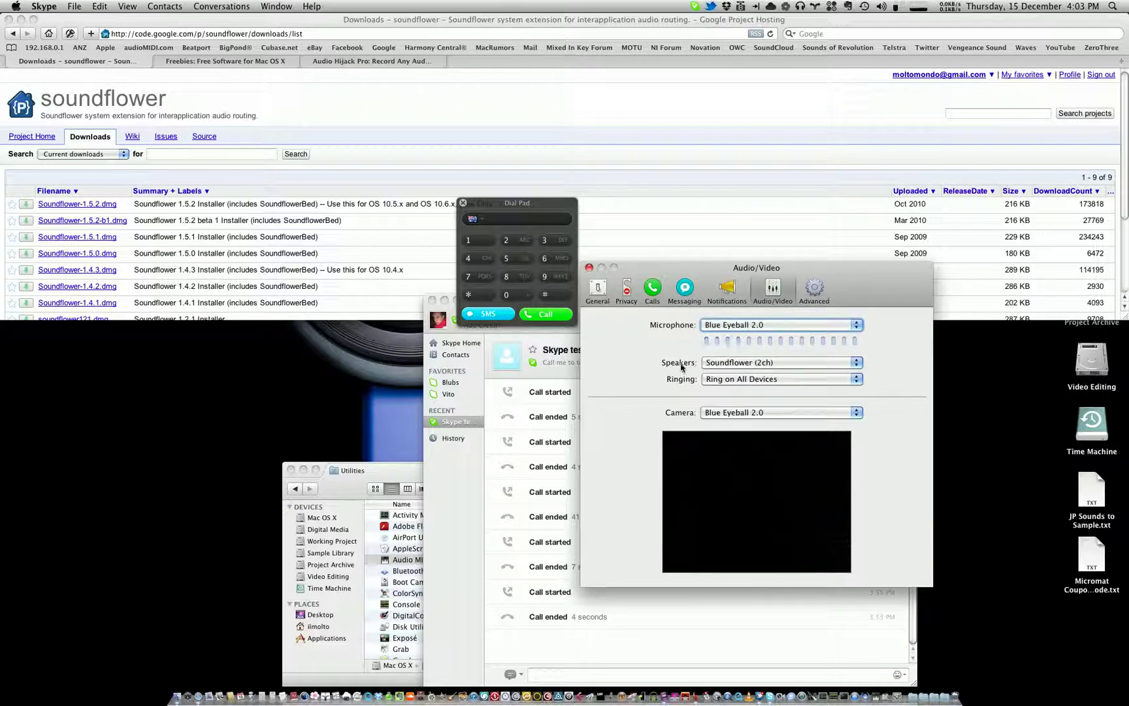
pyautogui.click(772, 363)
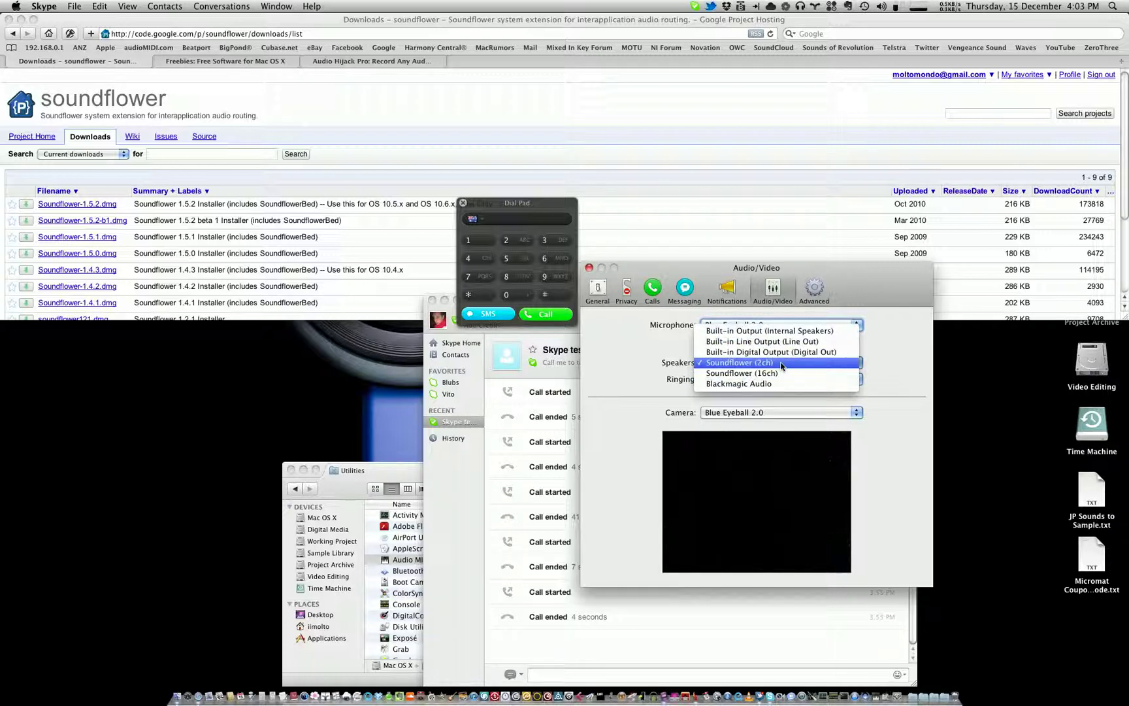
pyautogui.click(783, 364)
pyautogui.click(588, 268)
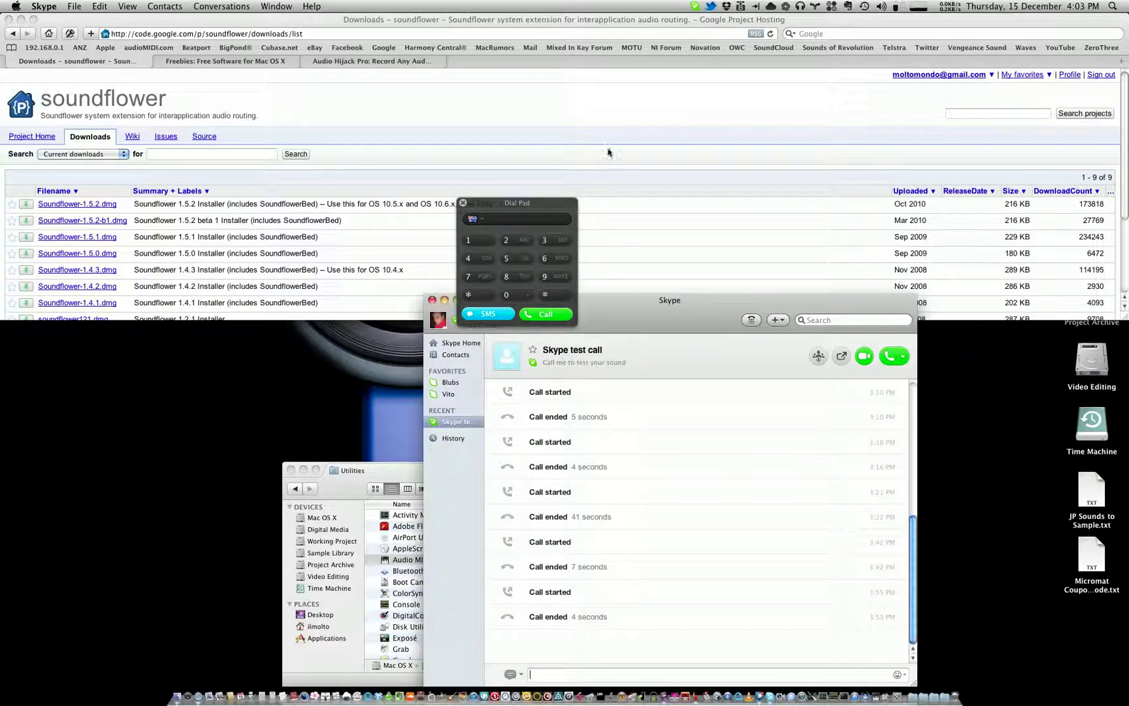
# Launch QuickTime Player from the Applications folder.
pyautogui.click(608, 153)
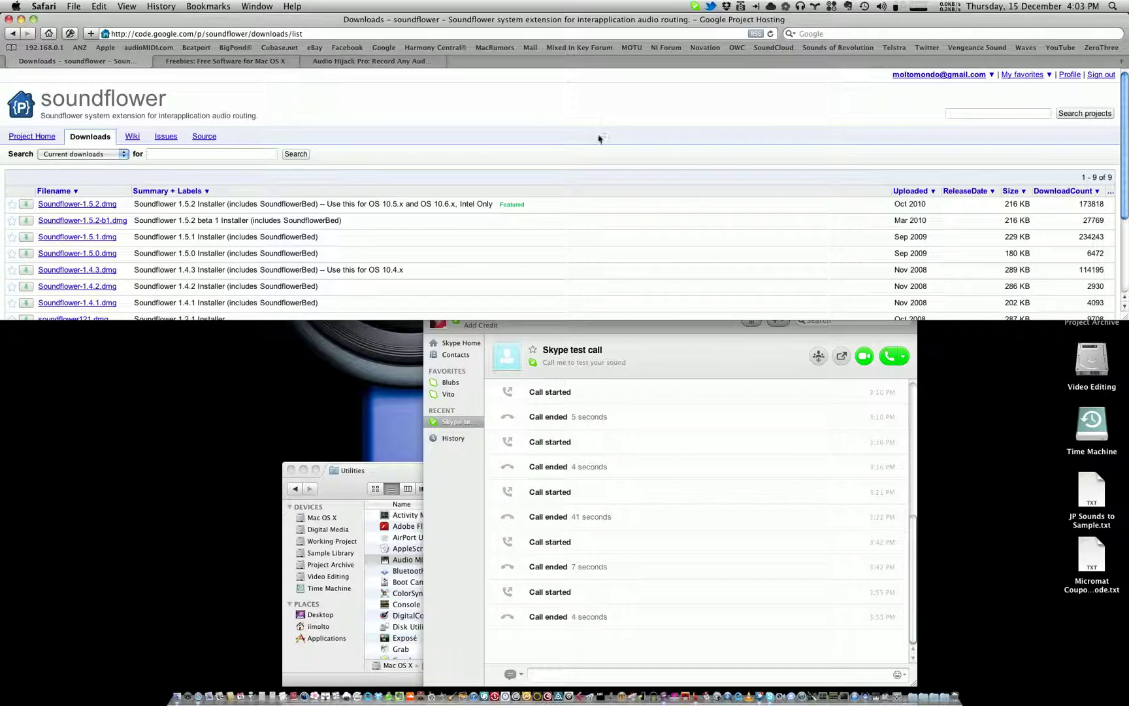
pyautogui.click(728, 698)
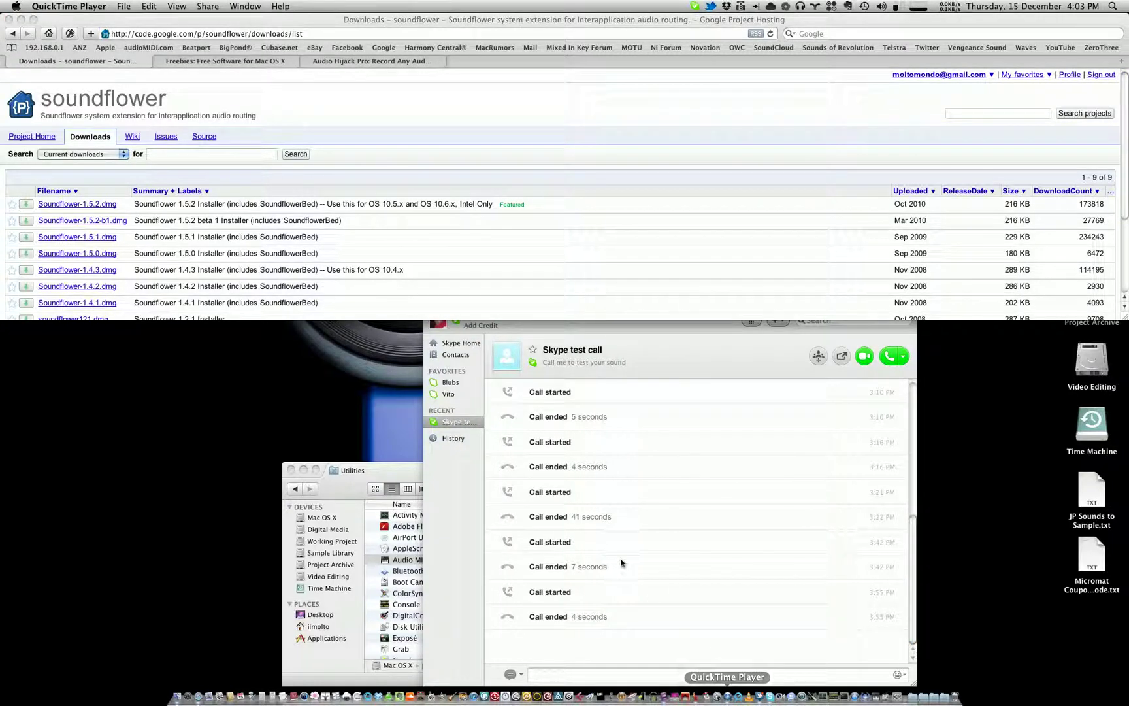
pyautogui.click(376, 472)
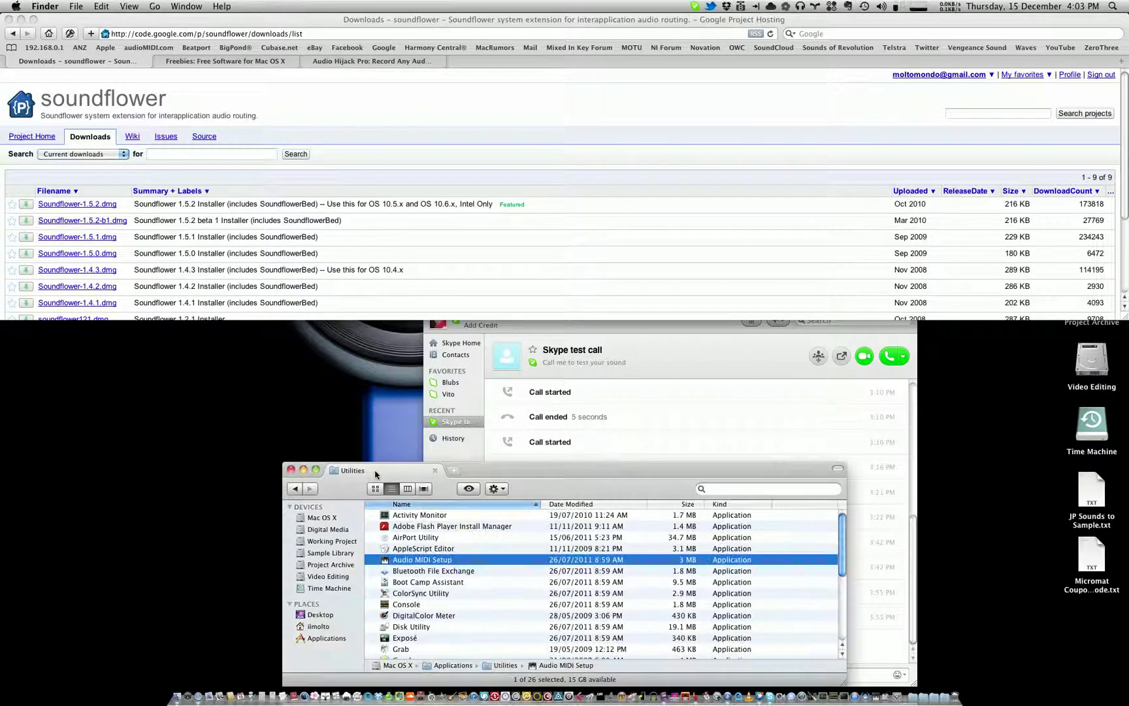
pyautogui.click(335, 639)
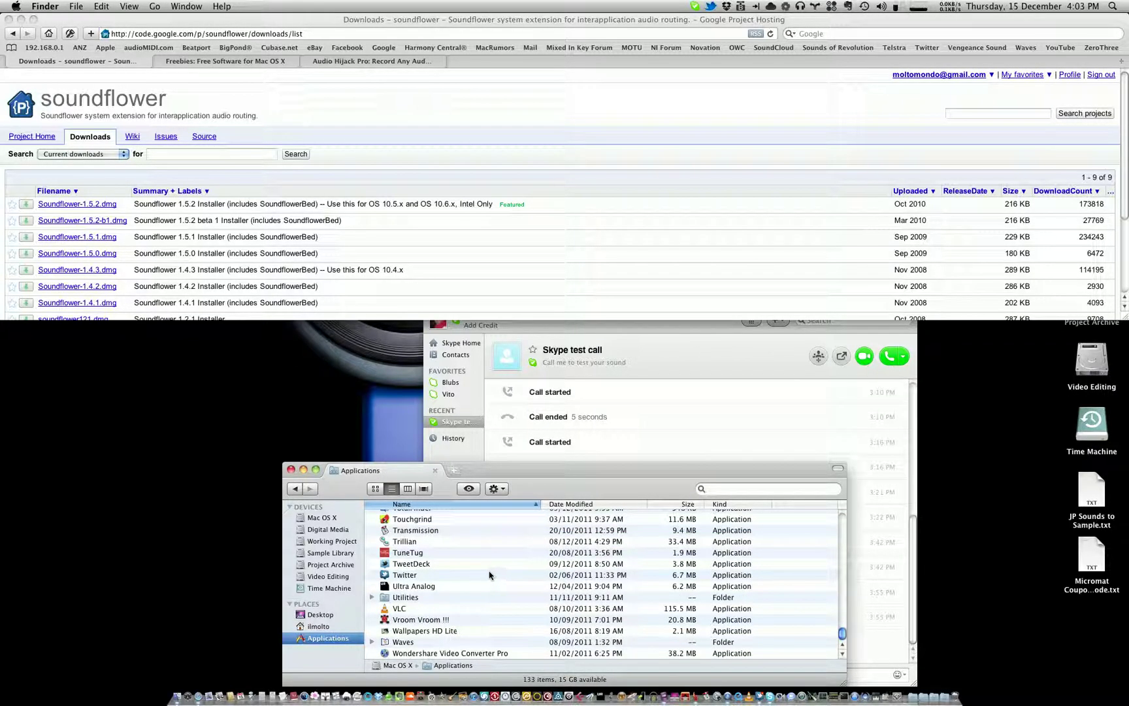
pyautogui.click(489, 575)
pyautogui.press('q')
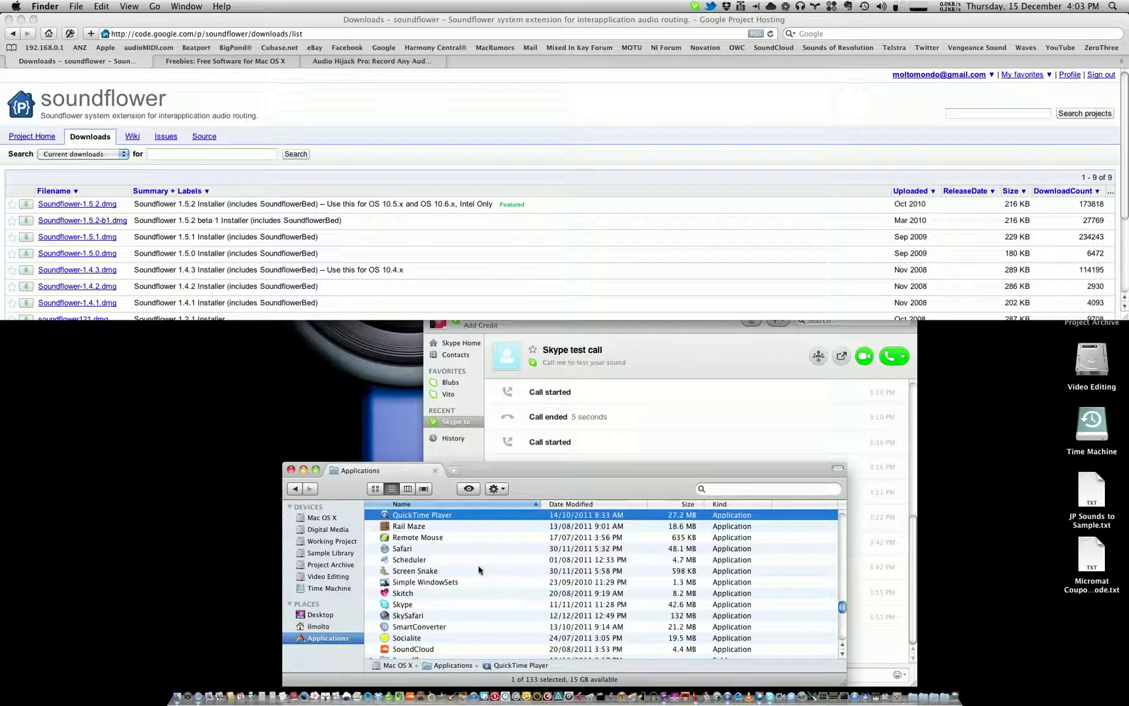
pyautogui.doubleClick(419, 515)
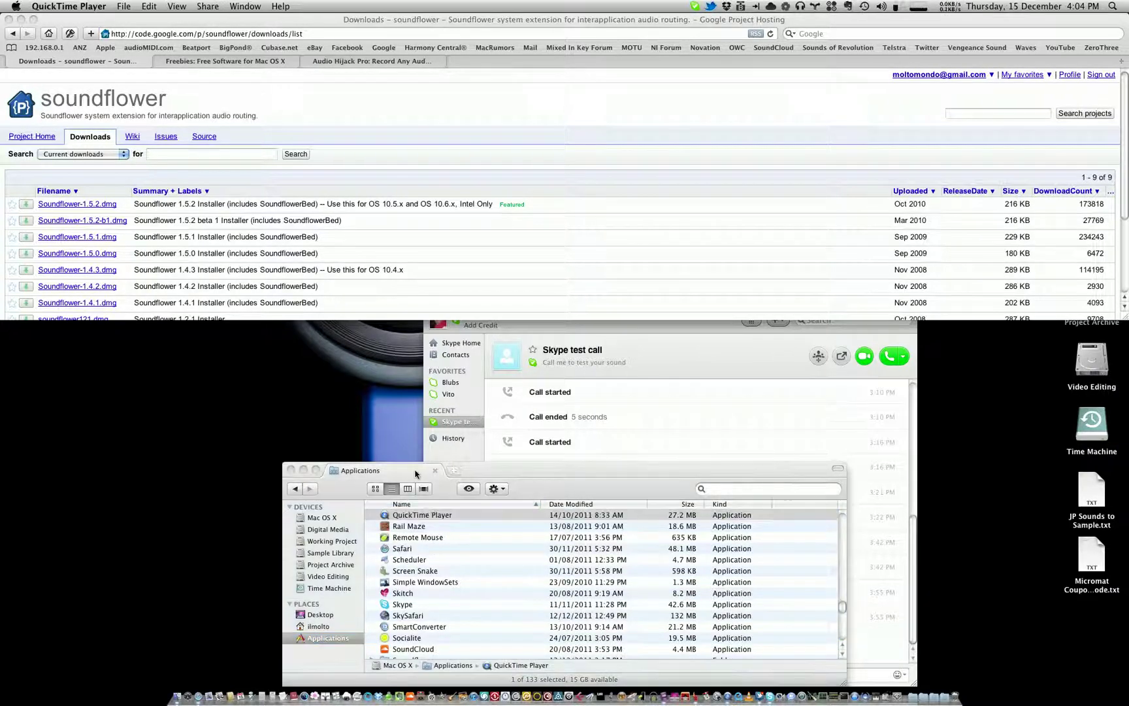
# Create a new audio recording in QuickTime Player and place its window just above the Skype test call header.
pyautogui.click(123, 6)
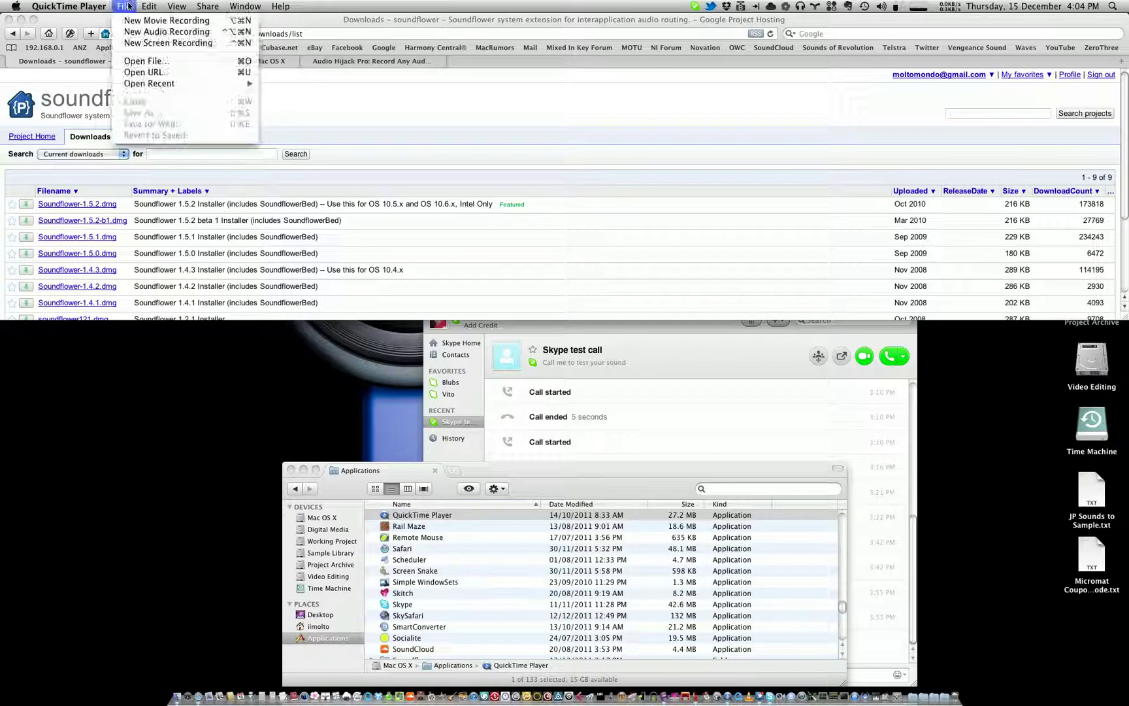
pyautogui.click(176, 34)
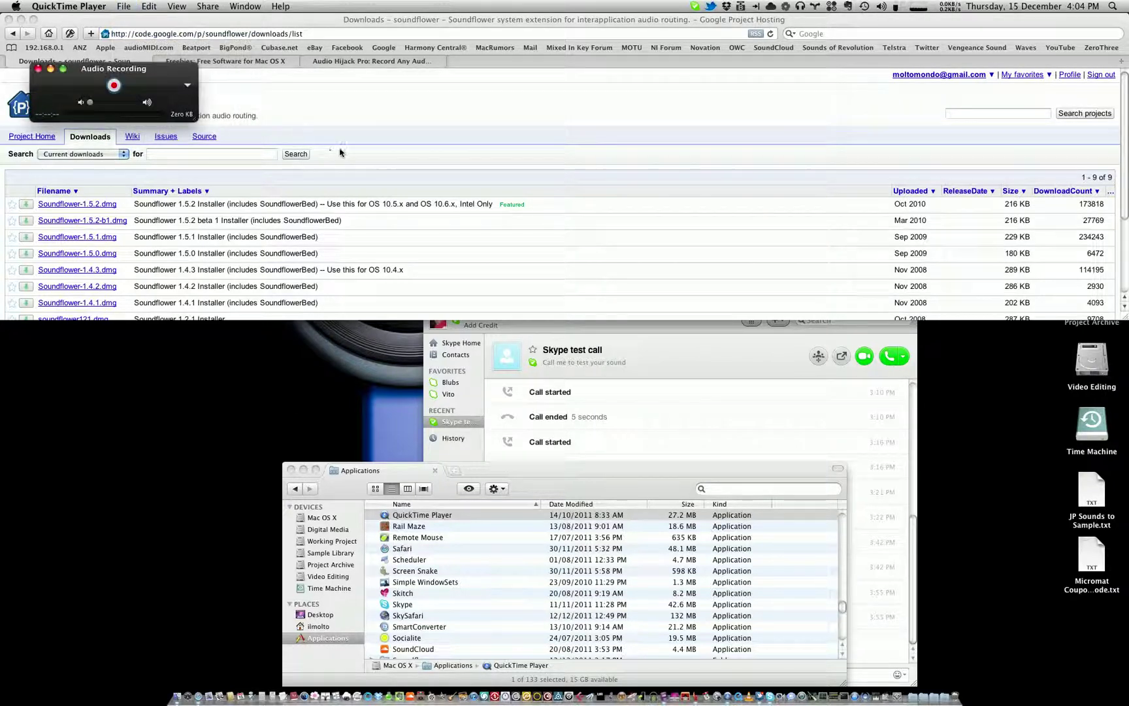
pyautogui.moveTo(181, 71); pyautogui.dragTo(561, 288)
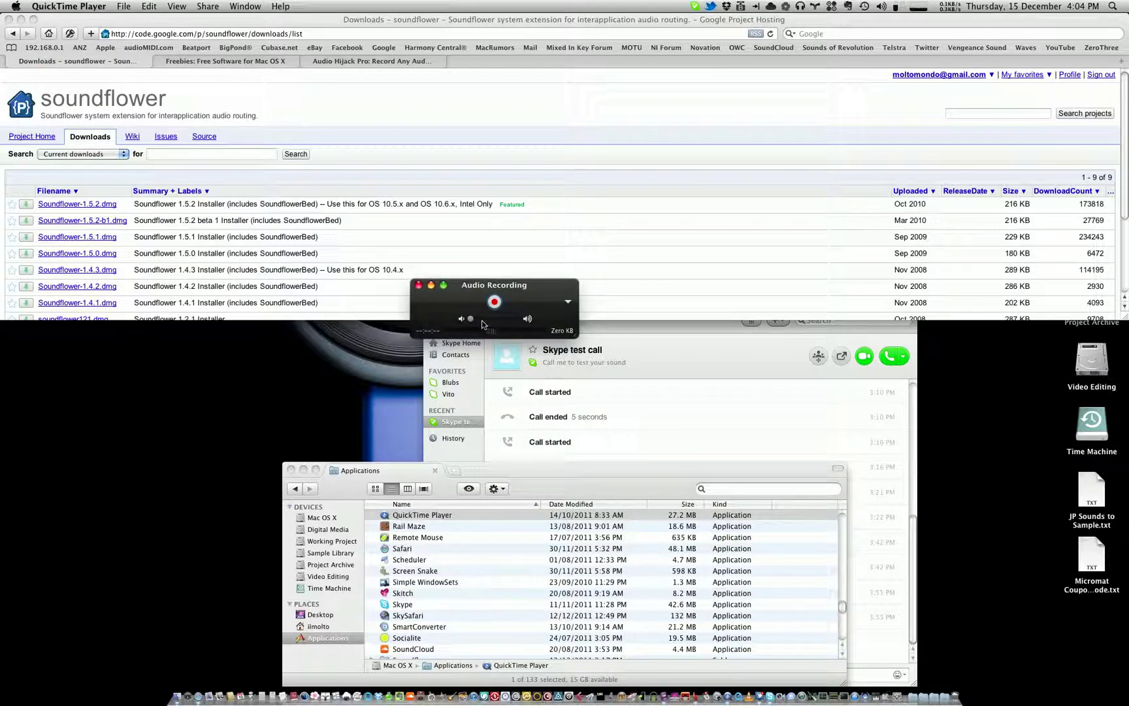
# Keep the recording's monitoring volume at minimum and select Aggregate Device as its microphone.
pyautogui.moveTo(471, 320)
pyautogui.mouseDown()
pyautogui.moveTo(481, 321)
pyautogui.moveTo(451, 324)
pyautogui.mouseUp()
pyautogui.click(568, 303)
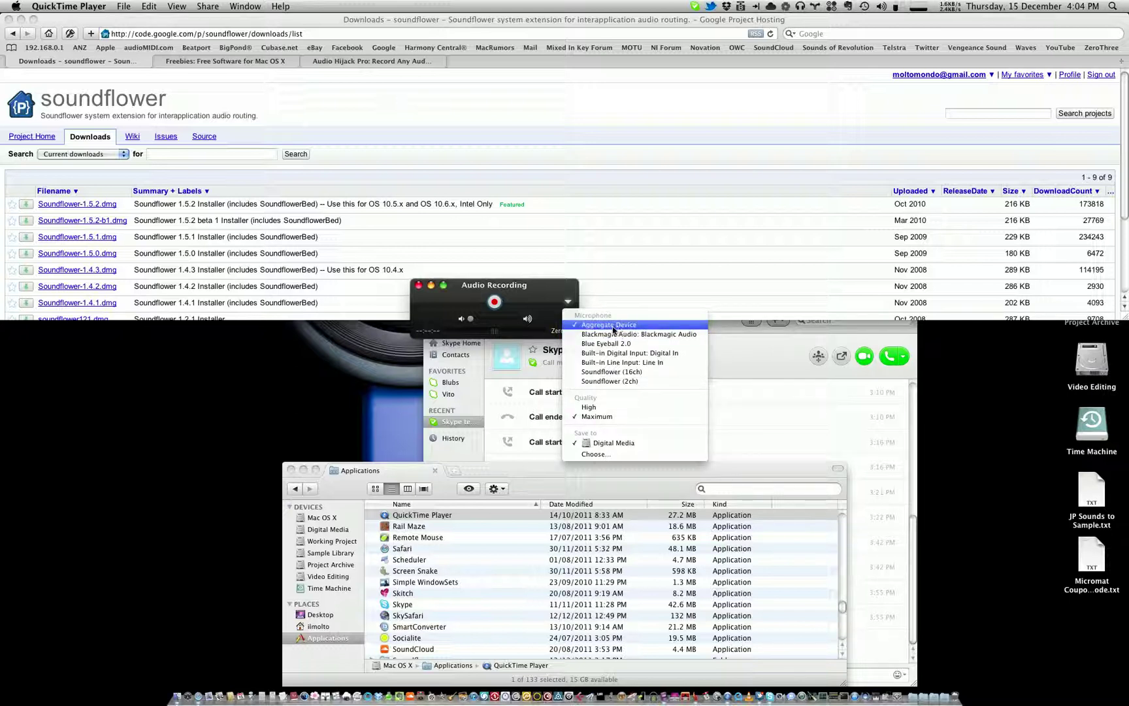
pyautogui.click(633, 326)
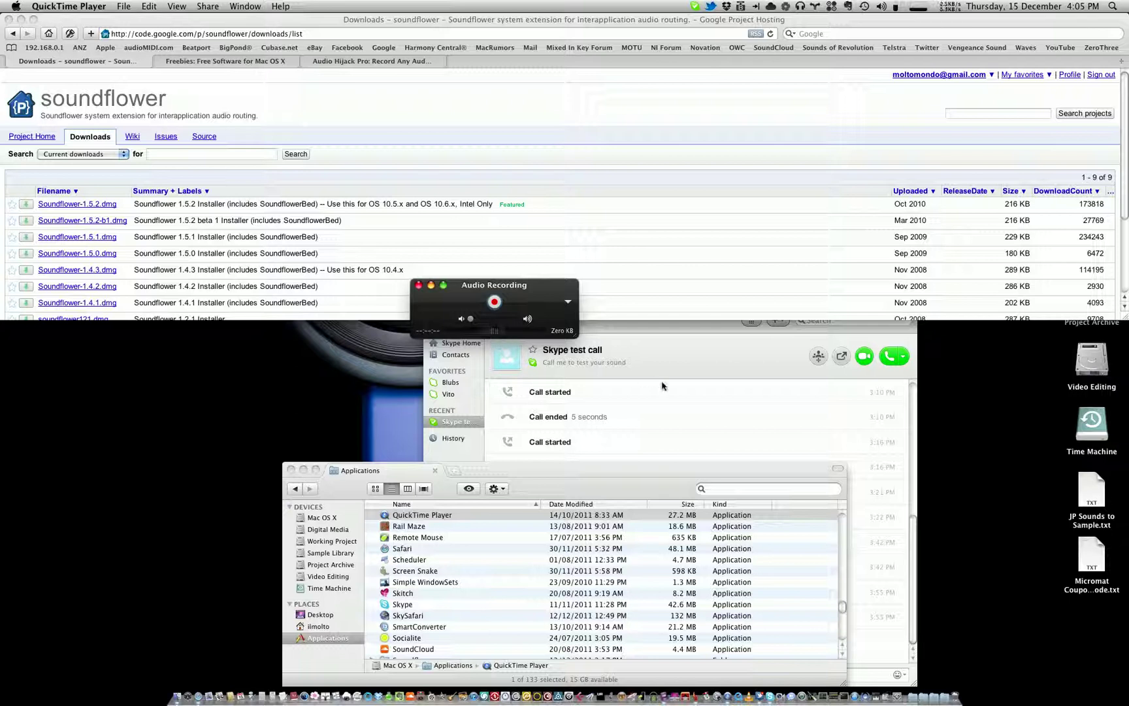
# Place a Skype test call to check the input level in the Audio Recording window, and hang up.
pyautogui.click(889, 358)
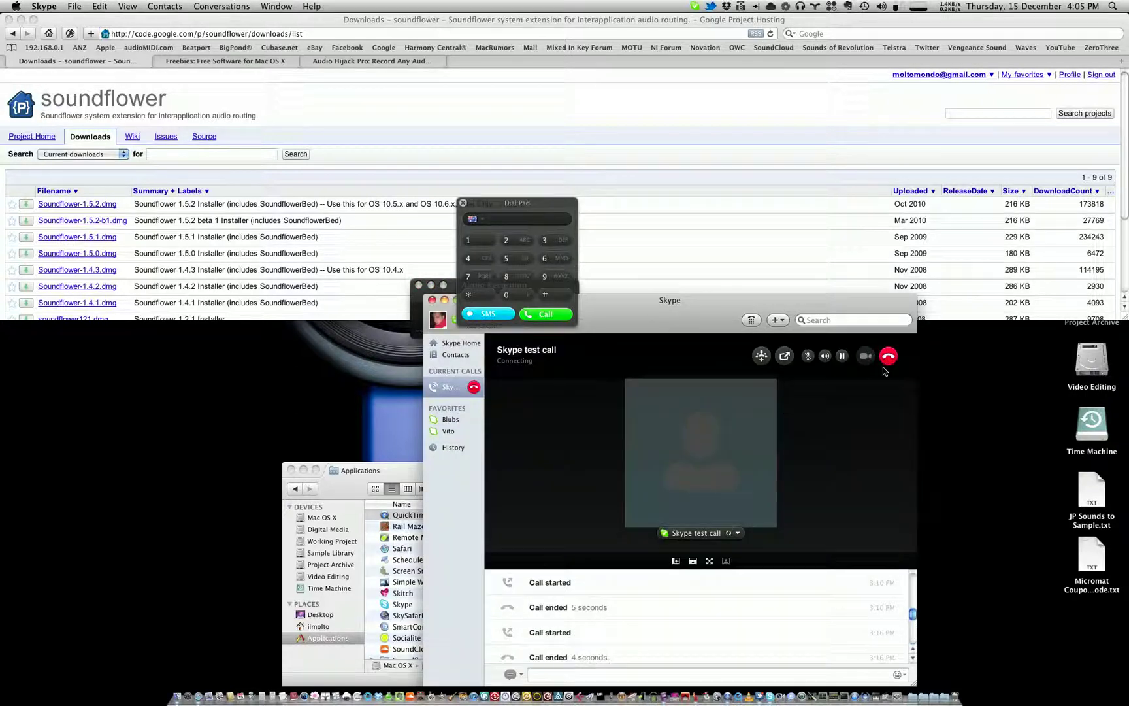
pyautogui.click(453, 284)
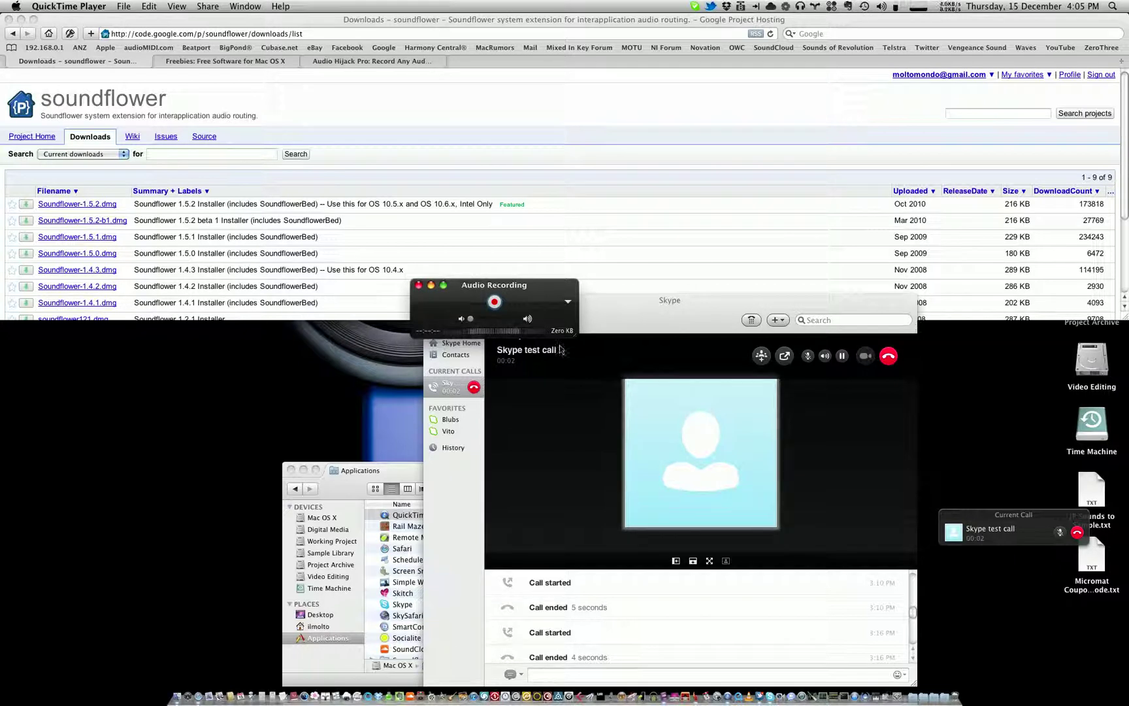
pyautogui.click(896, 360)
pyautogui.click(897, 360)
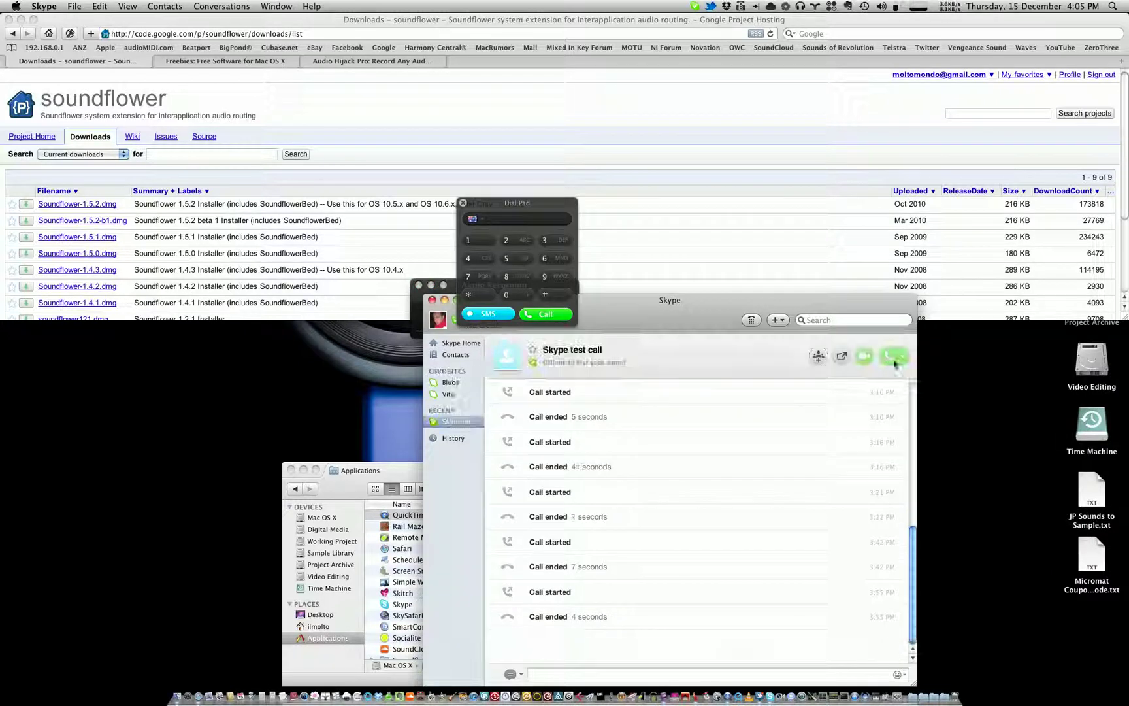
# Bring the Audio Recording window forward, raise its monitoring volume and return it to minimum.
pyautogui.click(420, 296)
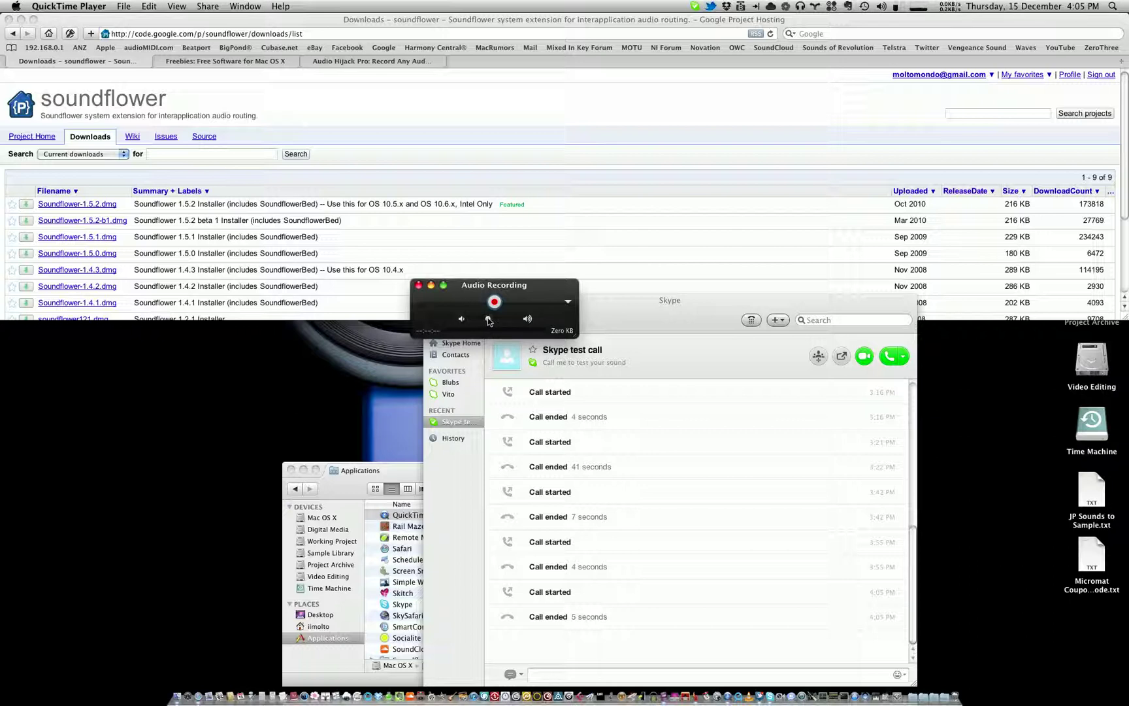
pyautogui.moveTo(502, 320); pyautogui.dragTo(468, 322)
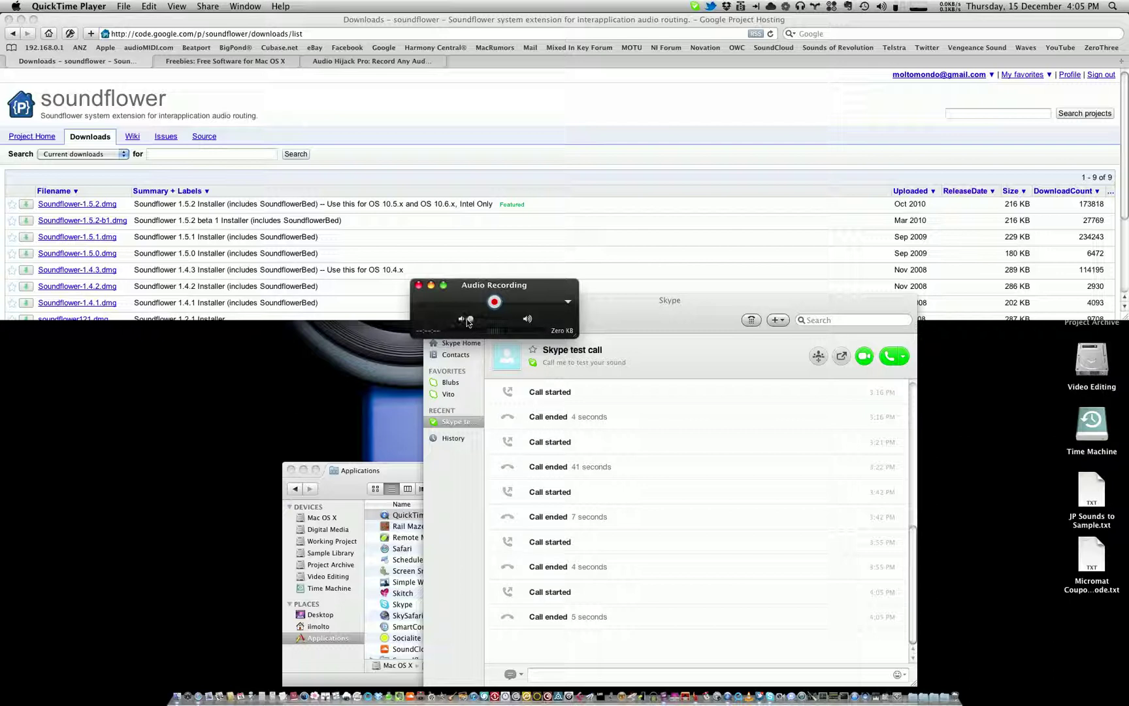